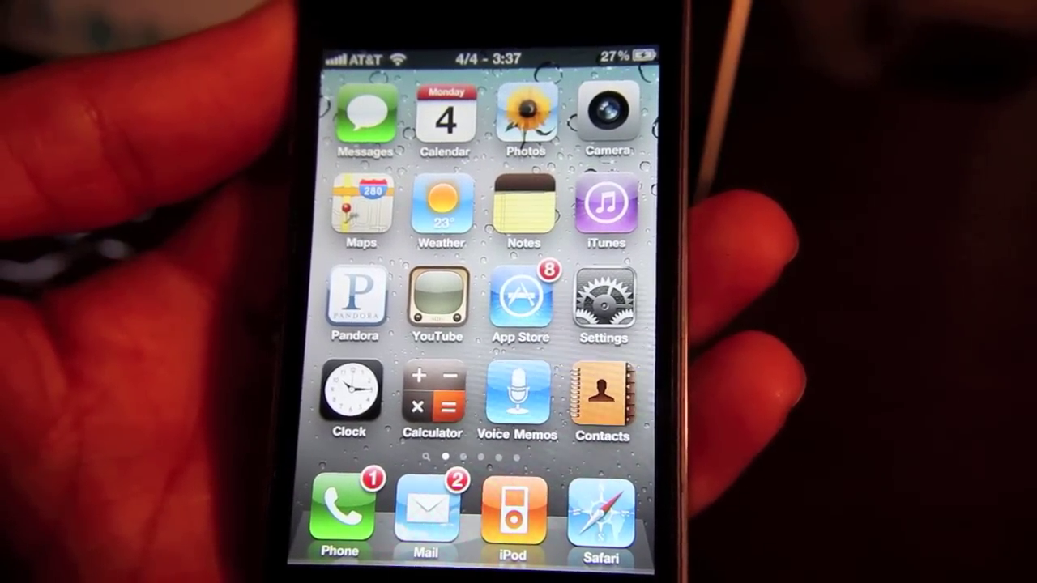
# Open Settings from the iPhone home screen so the General page appears
pyautogui.click(603, 298)
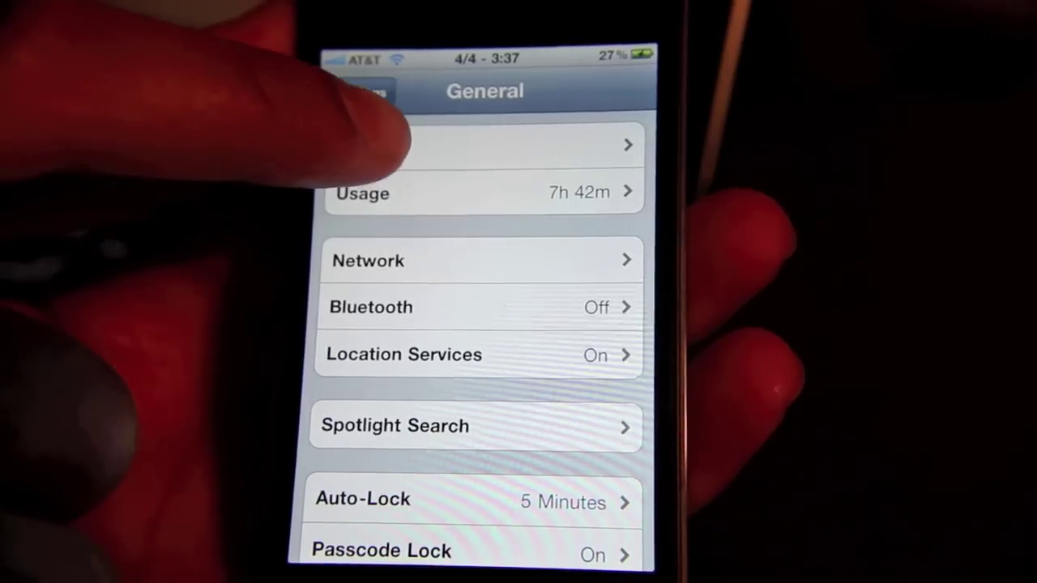
# Open the About page under General to check the iOS version (4.2.1, 8C148)
pyautogui.click(405, 144)
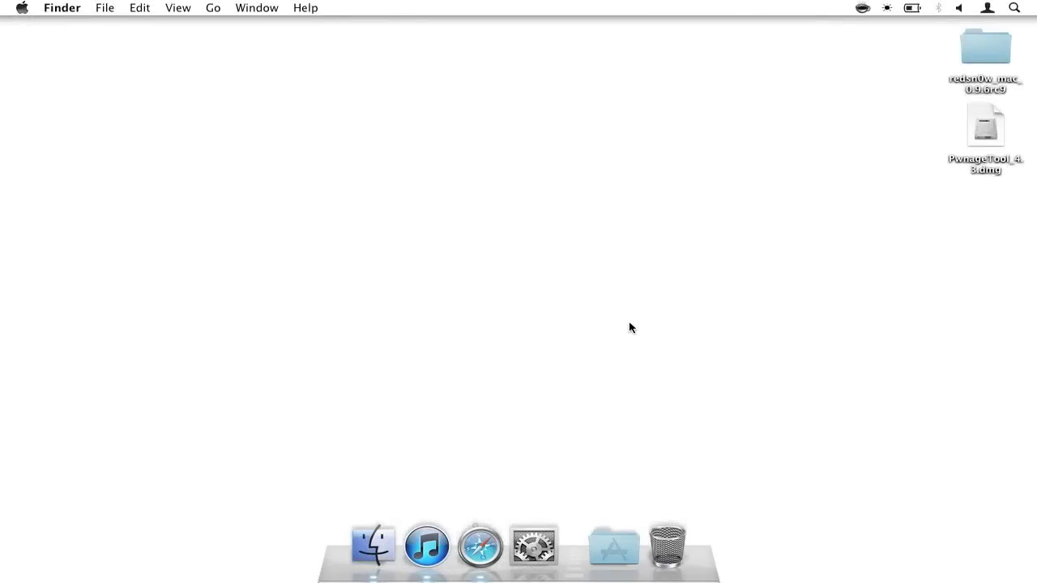
# Select the PwnageTool_4.3.dmg disk image on the Finder desktop
pyautogui.click(986, 142)
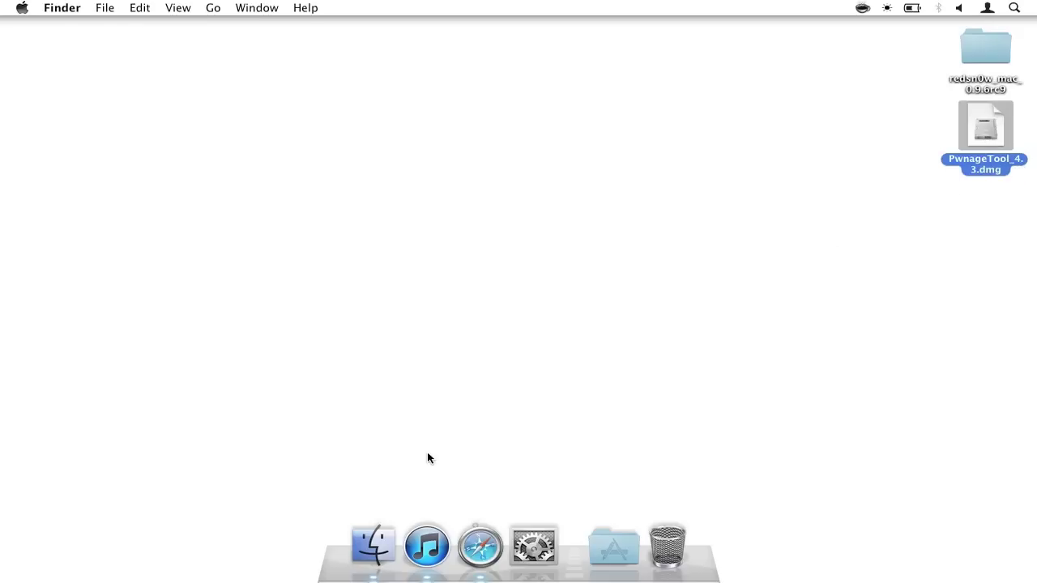
pyautogui.click(481, 543)
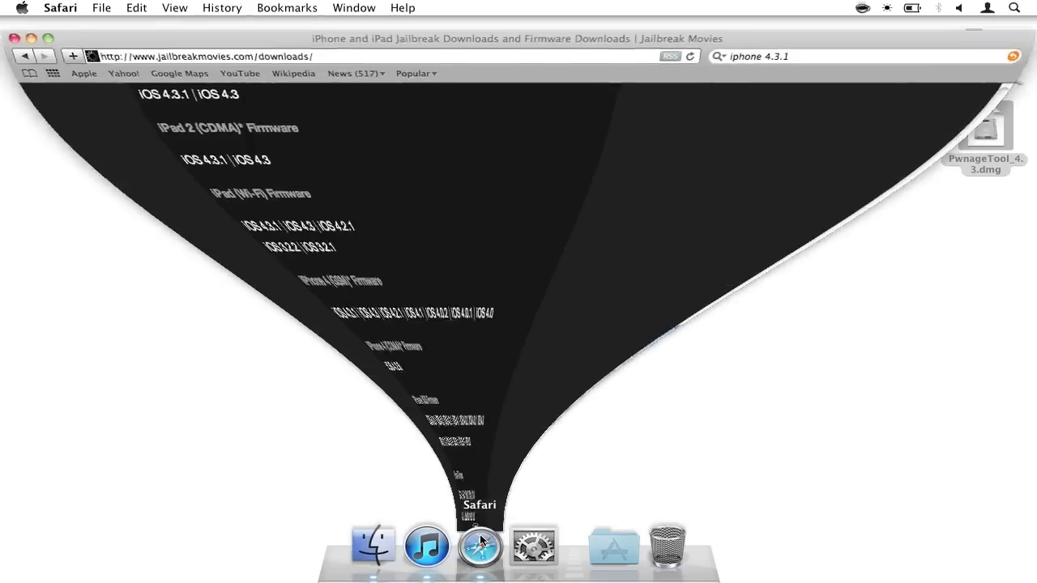
pyautogui.scroll(3, 476, 331)
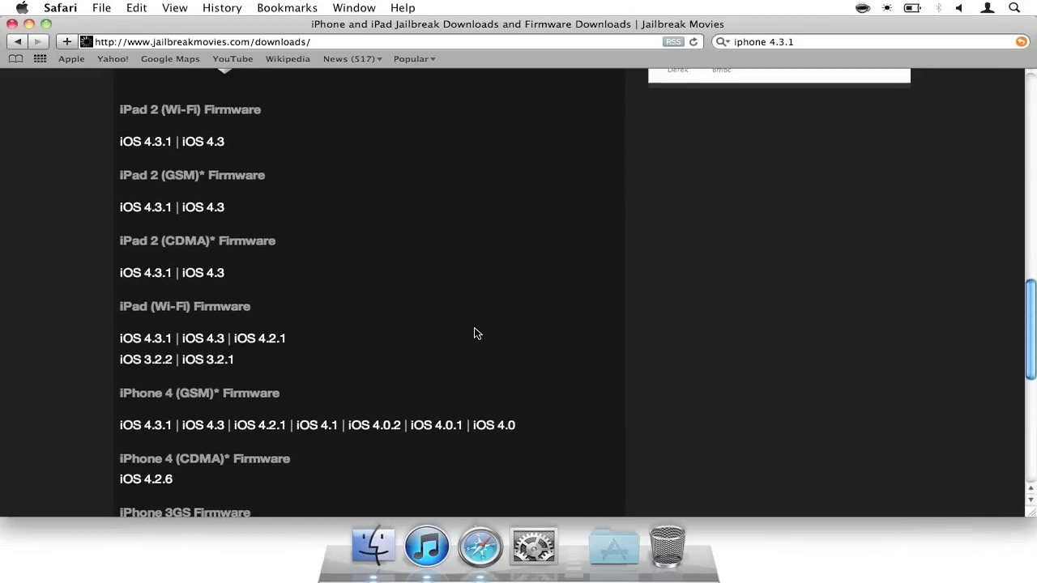
pyautogui.scroll(15, 518, 242)
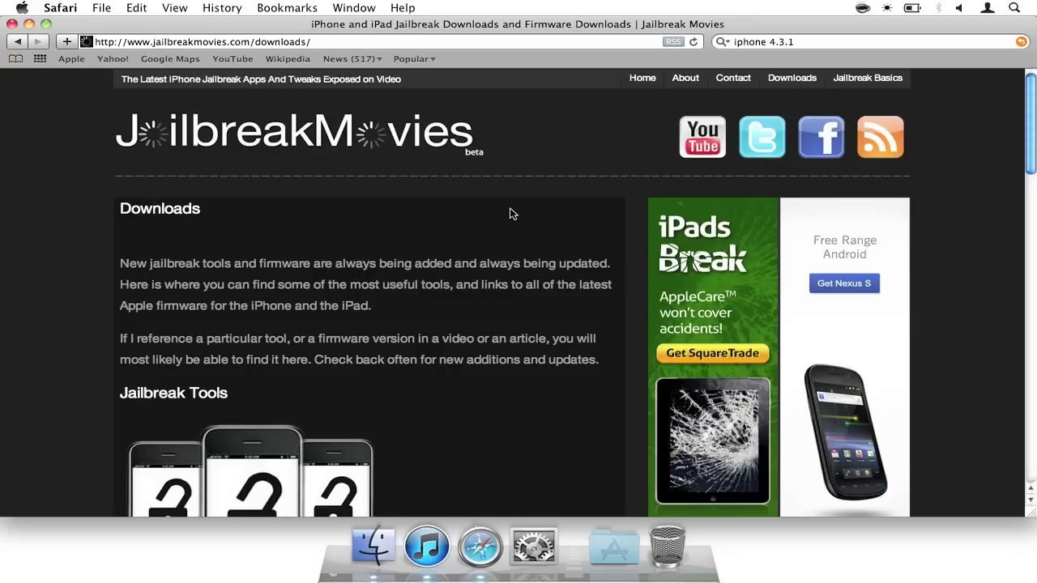
pyautogui.click(28, 25)
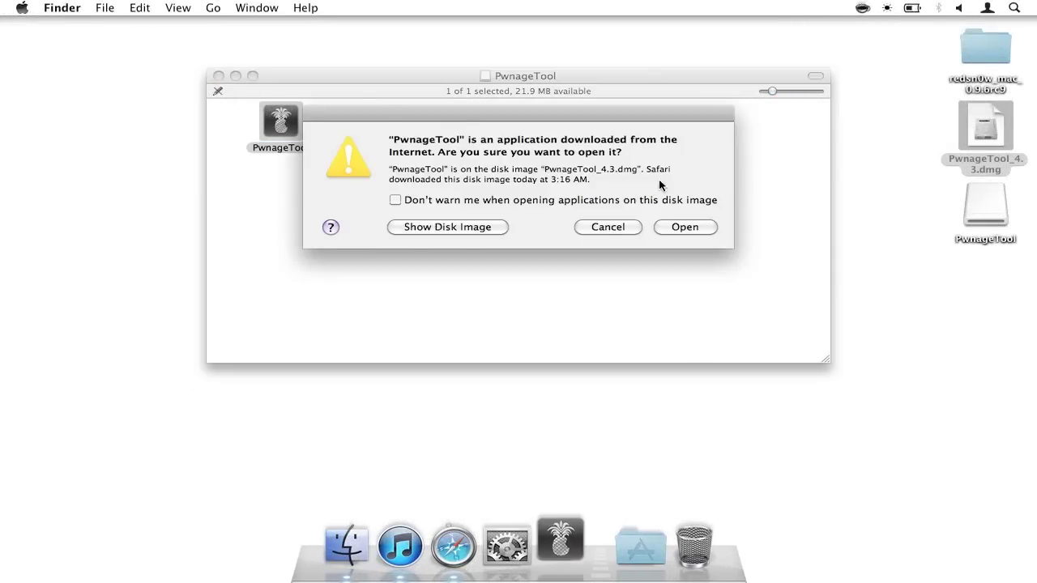
# Accept the security warning so the downloaded PwnageTool app launches
pyautogui.click(683, 229)
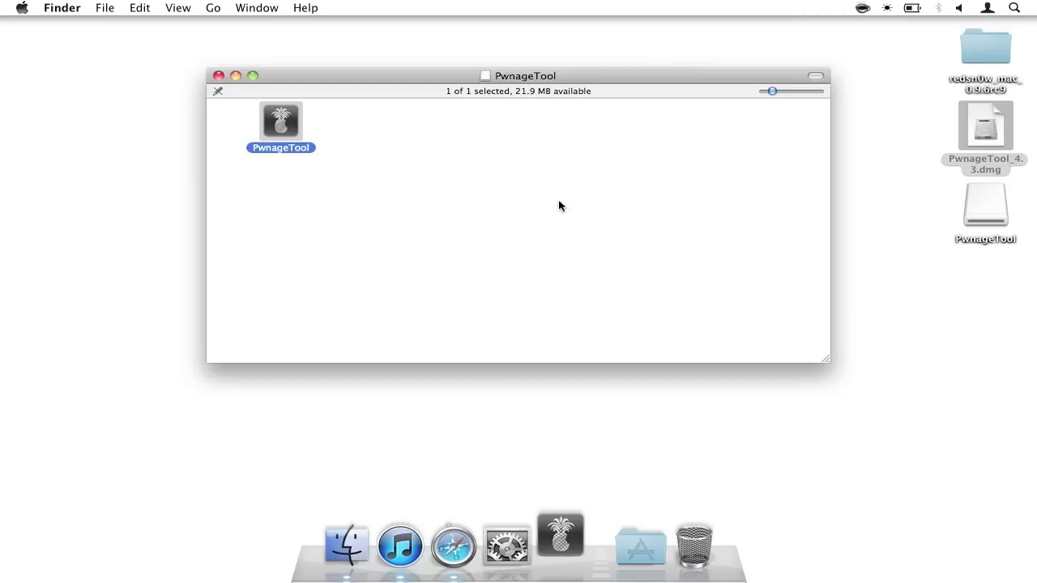
# Dismiss the copyright notice, choose the iPhone 3G/3GS/4 device, and advance to firmware selection
pyautogui.click(218, 76)
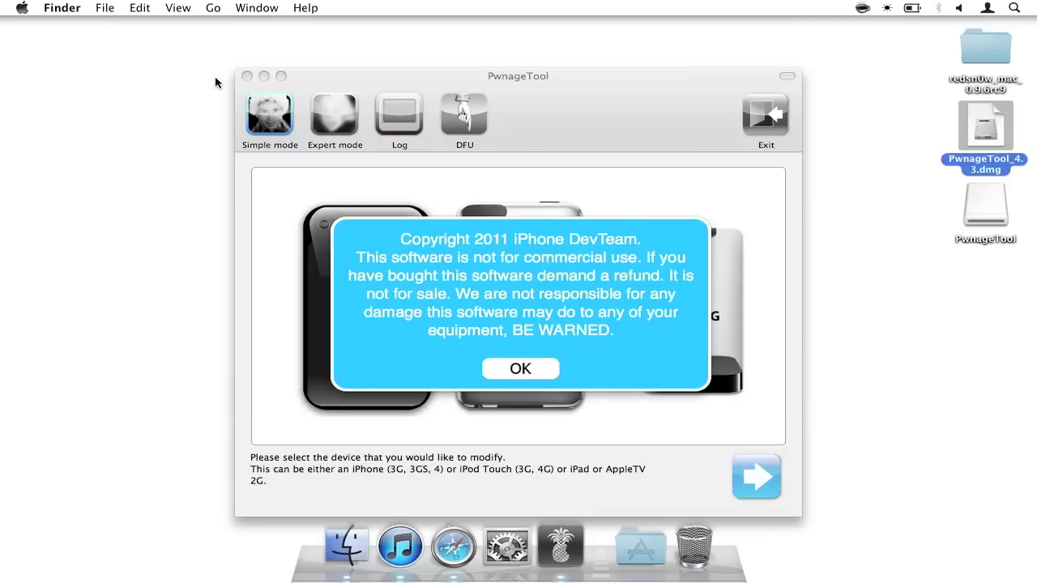
pyautogui.click(522, 369)
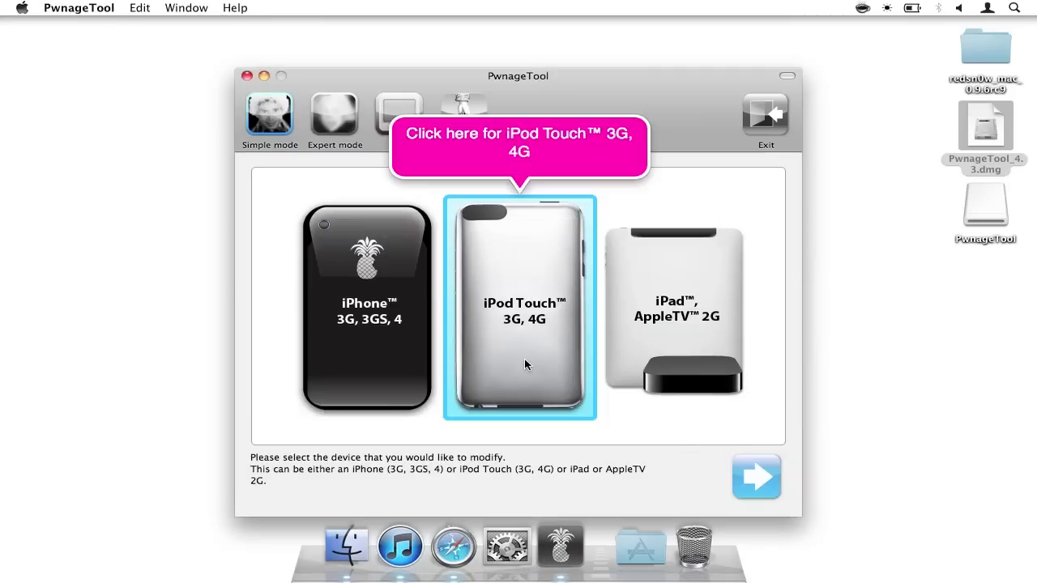
pyautogui.click(397, 335)
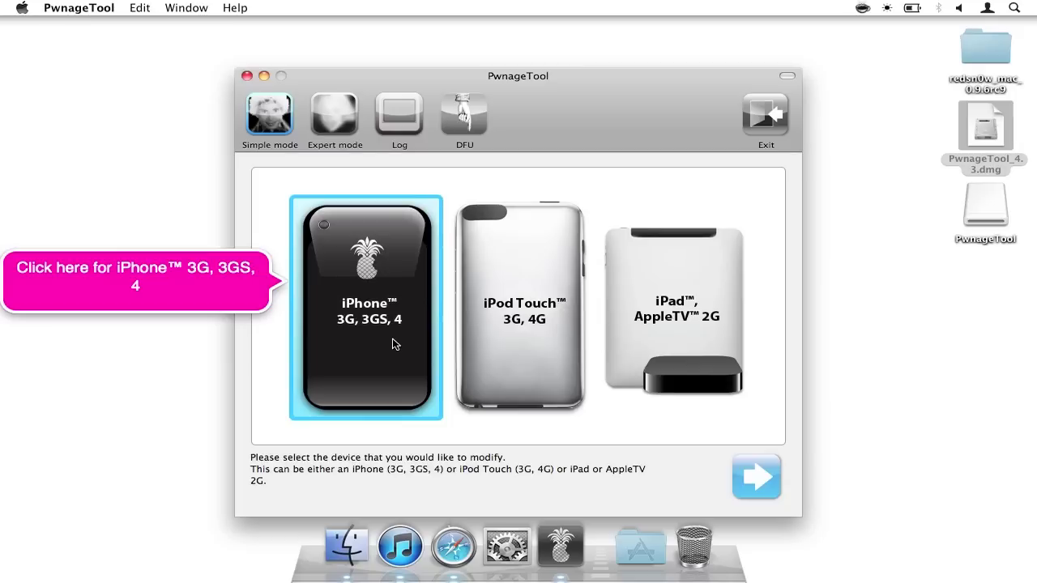
pyautogui.click(755, 478)
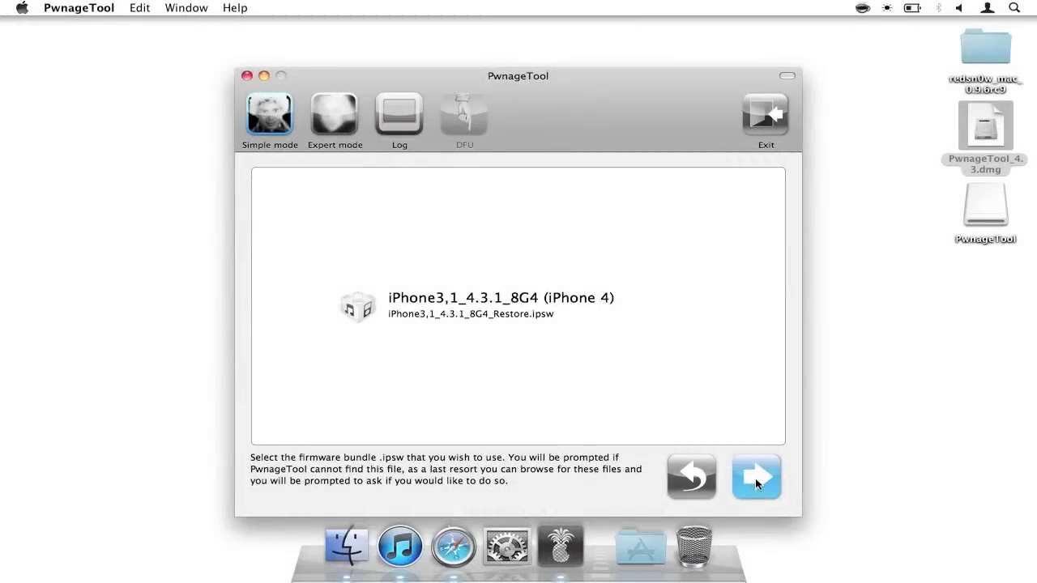
# Select the iPhone3,1_4.3.1_8G4 (iPhone 4) firmware bundle
pyautogui.click(523, 302)
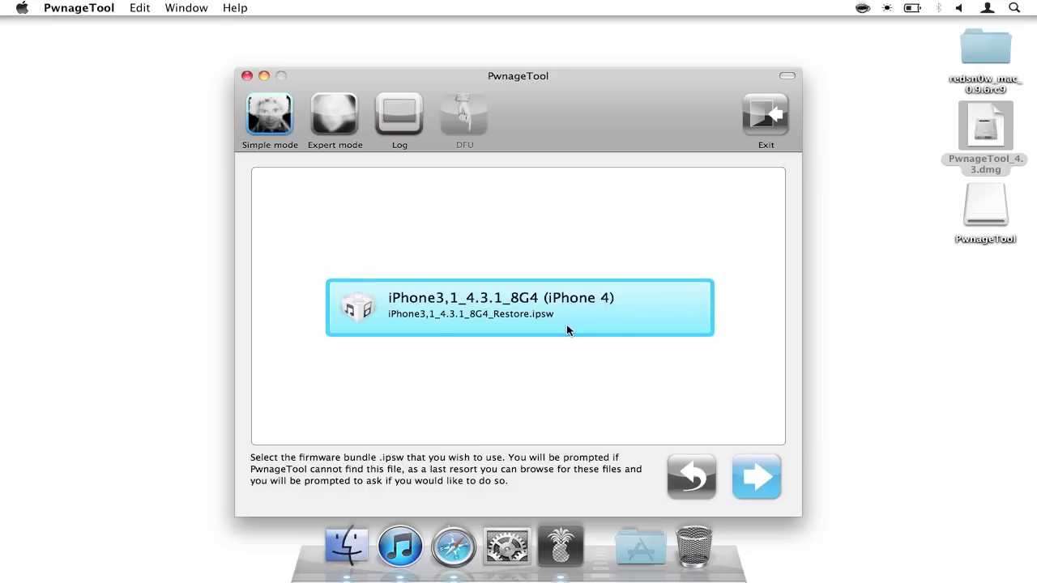
pyautogui.click(567, 324)
pyautogui.click(542, 320)
pyautogui.click(630, 366)
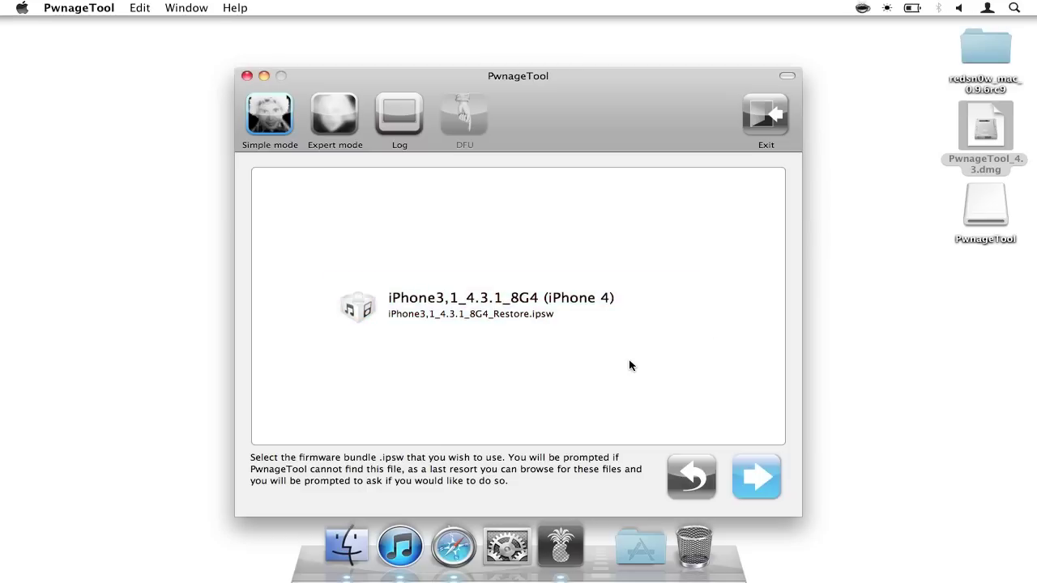
pyautogui.click(596, 327)
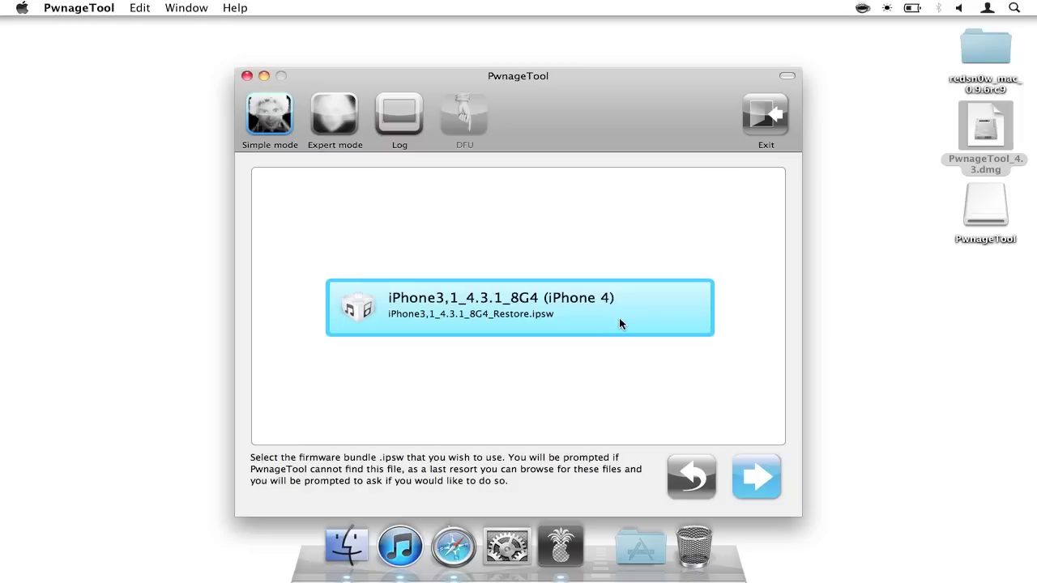
# Proceed, agree to create a custom .ipsw, and answer the activation-contract question
pyautogui.click(758, 486)
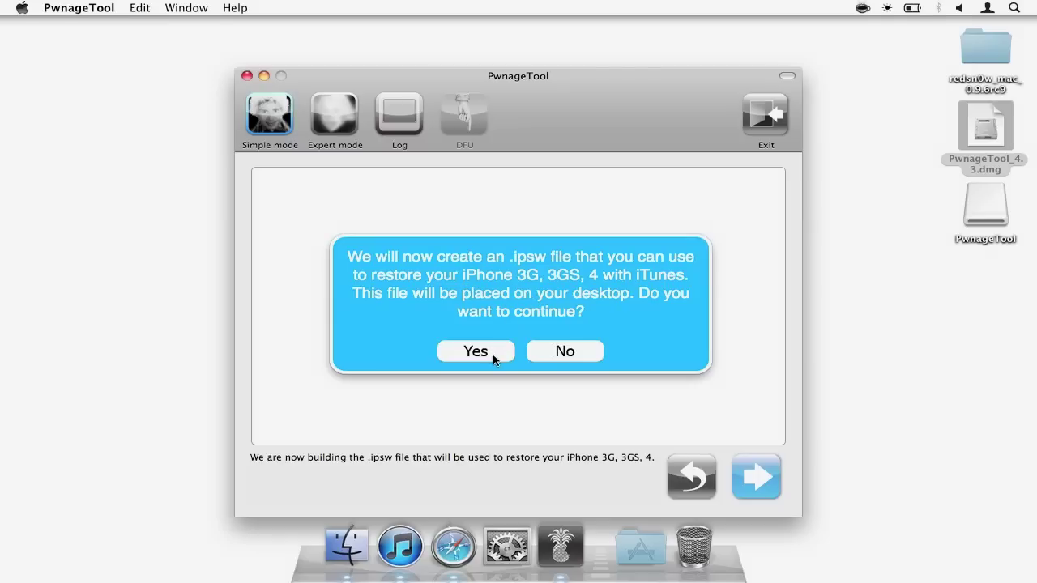
pyautogui.click(476, 351)
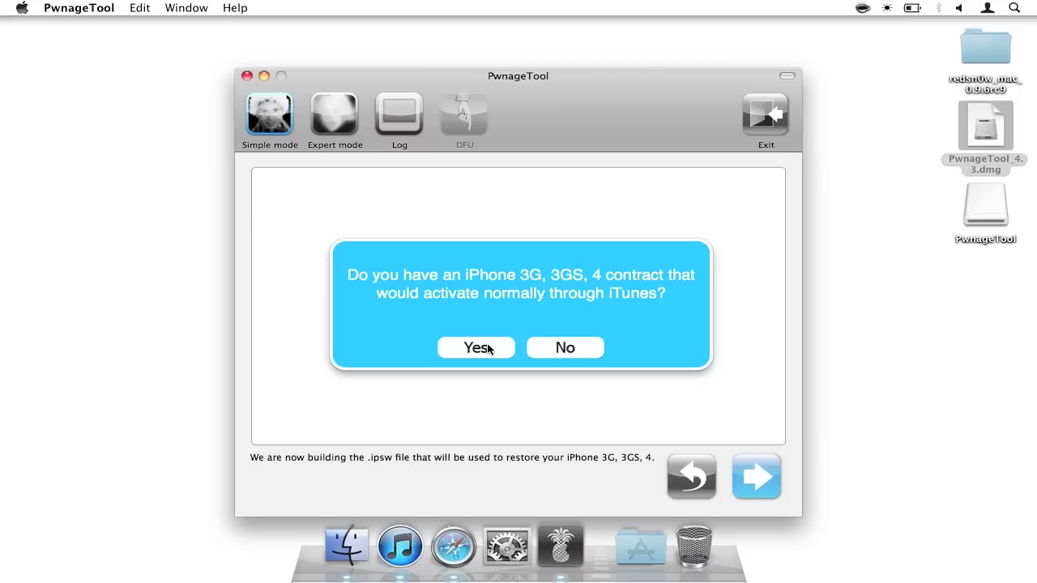
pyautogui.click(477, 348)
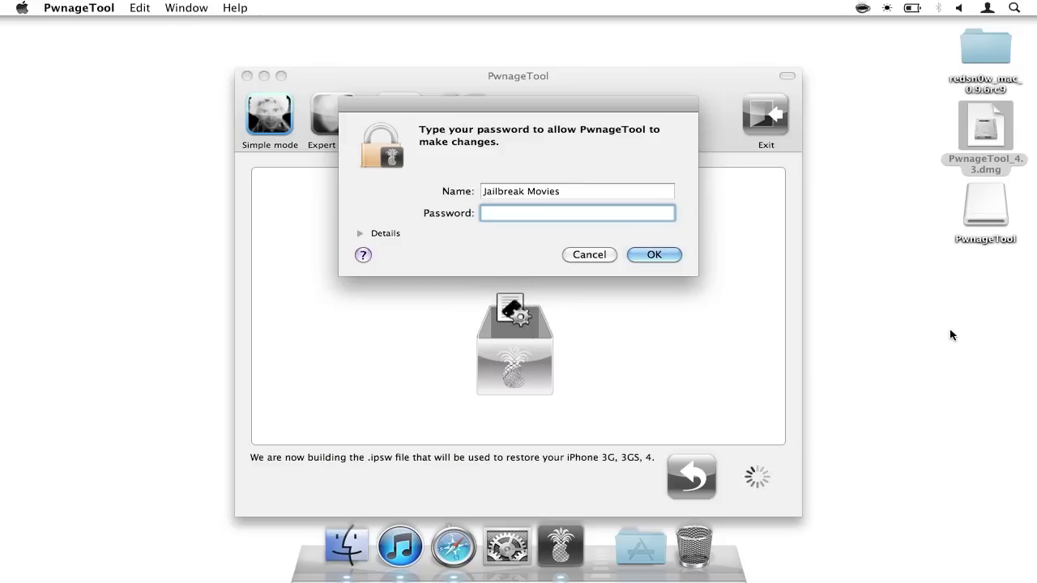
# Enter the Mac administrator password to authorise building the custom IPSW
pyautogui.write('•••••••••••')
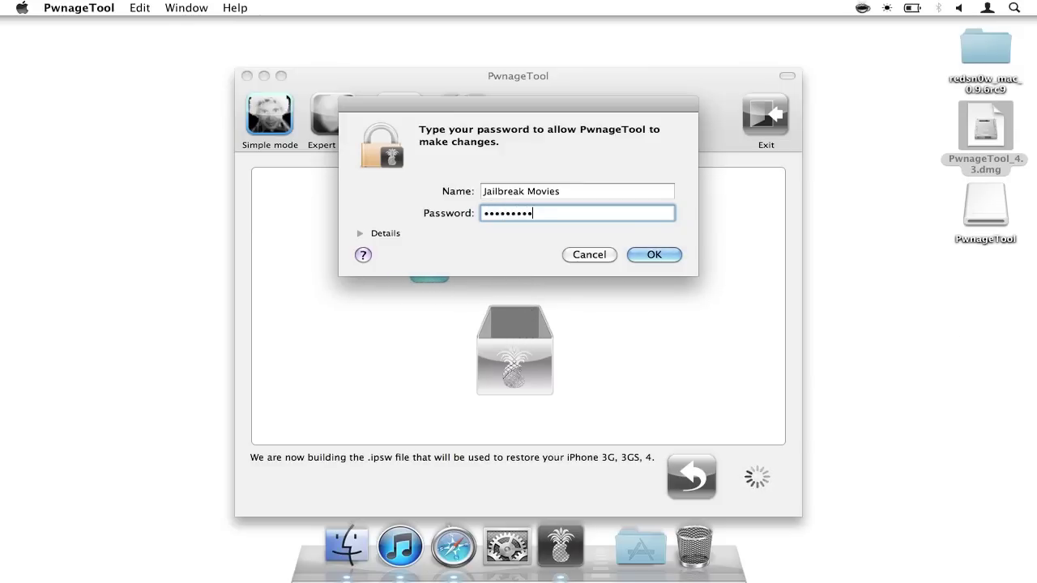
pyautogui.press('Return')
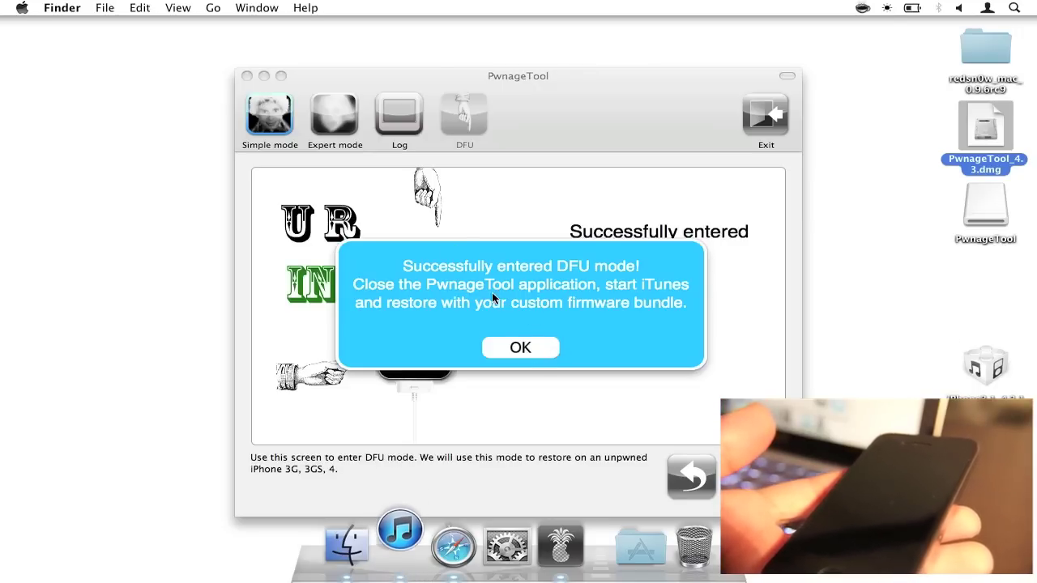
# Dismiss the DFU and recovery-mode alerts, then uncover and select the custom .ipsw on the desktop
pyautogui.click(524, 348)
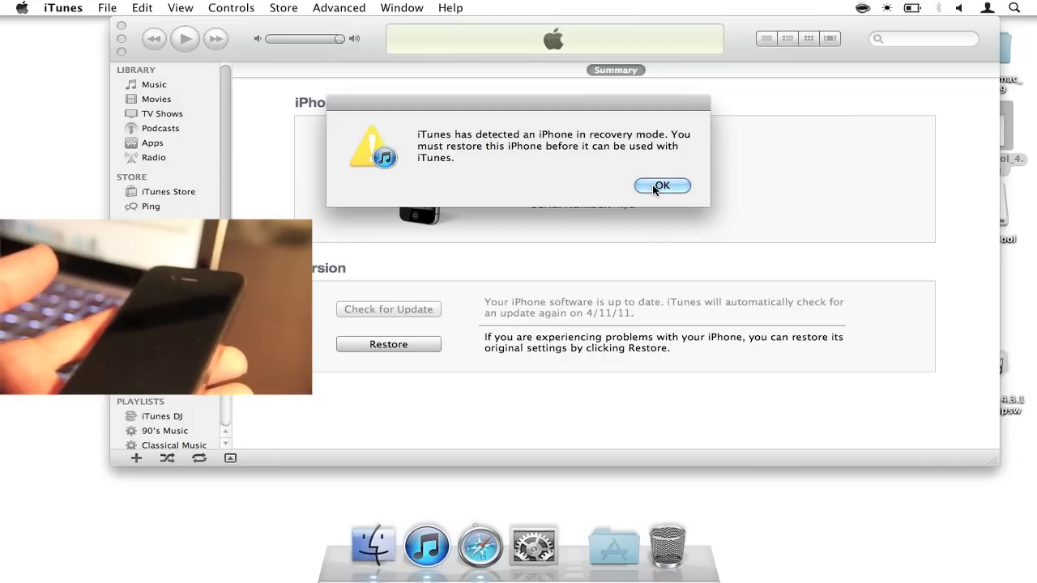
pyautogui.click(659, 187)
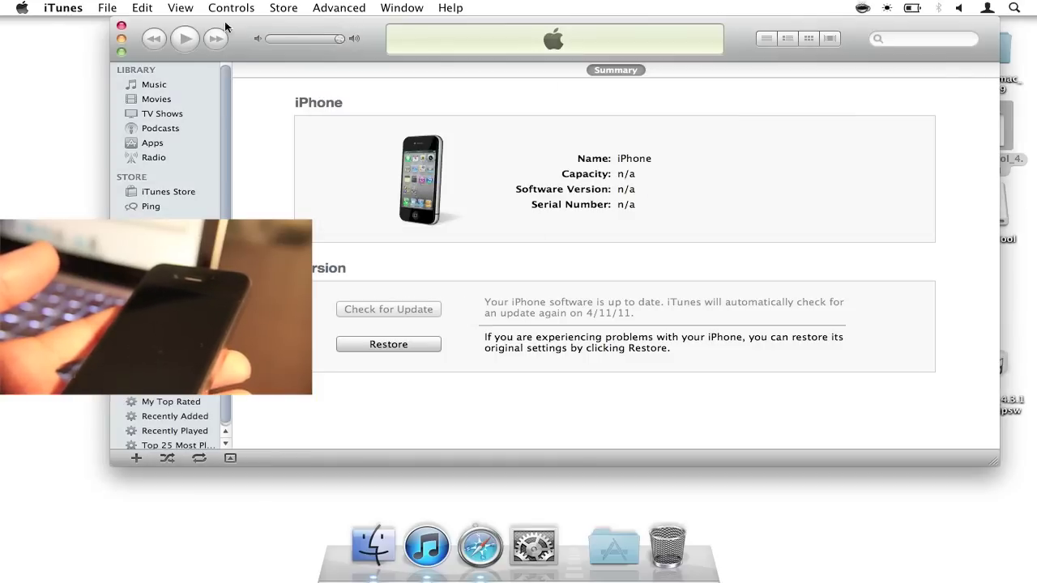
pyautogui.moveTo(287, 31); pyautogui.dragTo(189, 39)
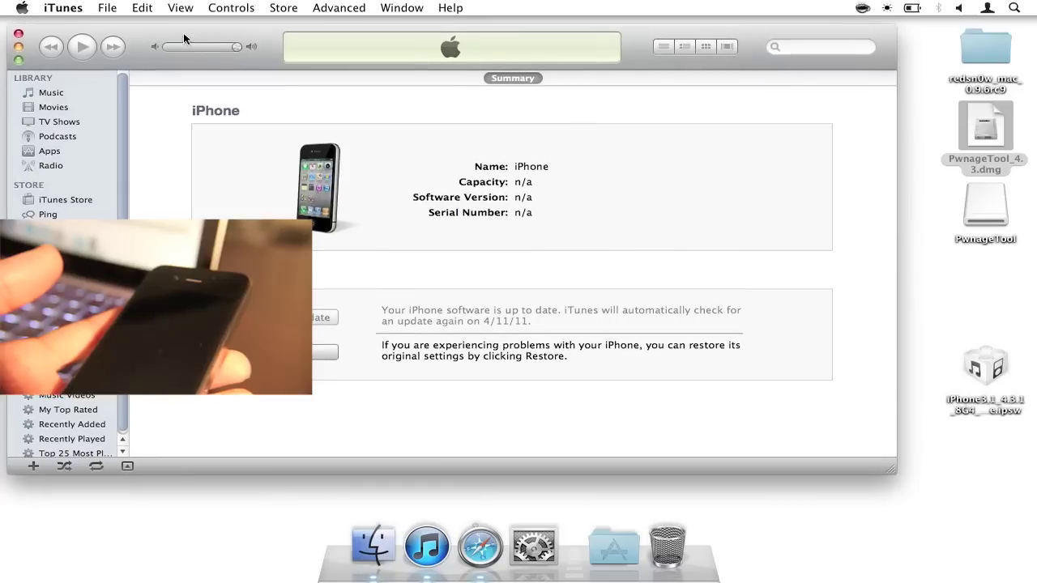
pyautogui.click(967, 417)
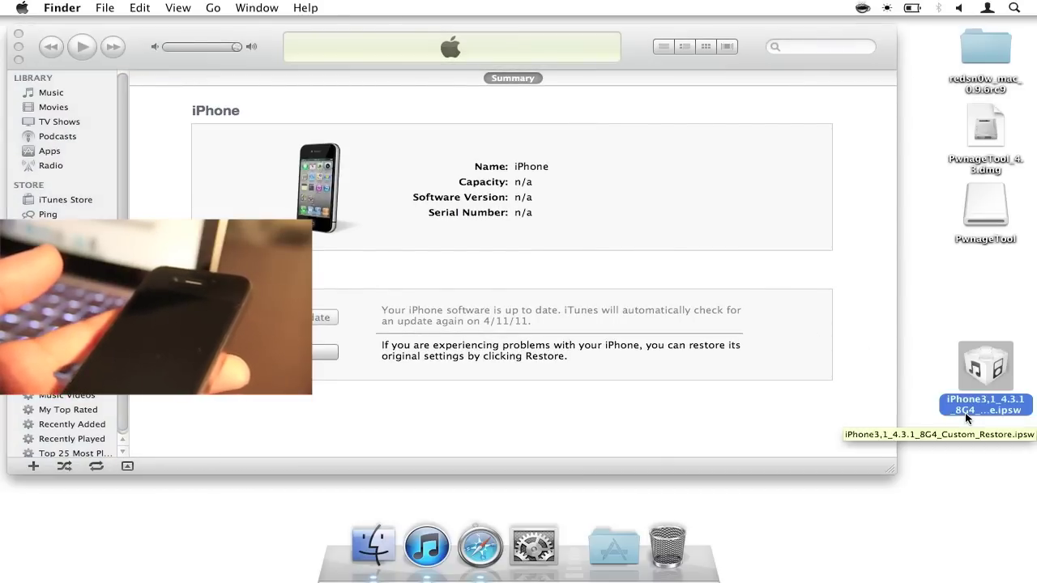
pyautogui.click(967, 417)
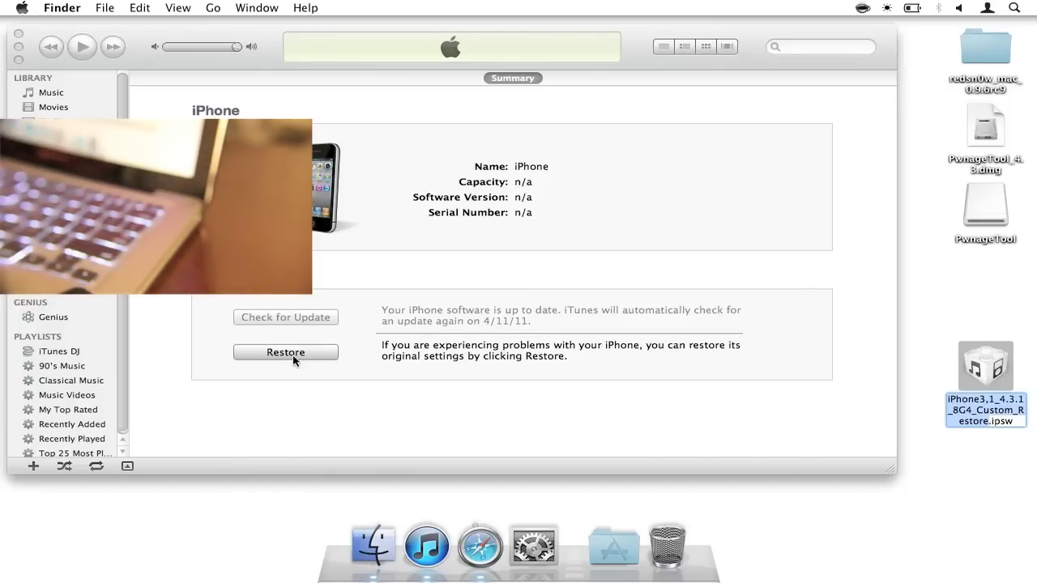
# Restore the iPhone from iPhone3,1_4.3.1_8G4_Custom_Restore.ipsw, confirming the erase and restore
pyautogui.keyDown('alt'); pyautogui.click(286, 353); pyautogui.keyUp('alt')
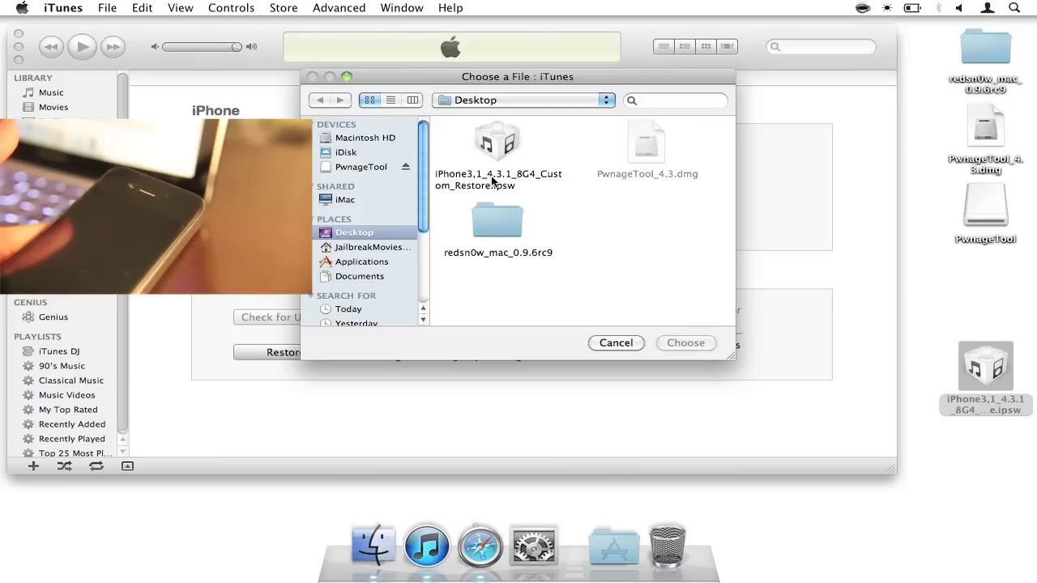
pyautogui.click(493, 148)
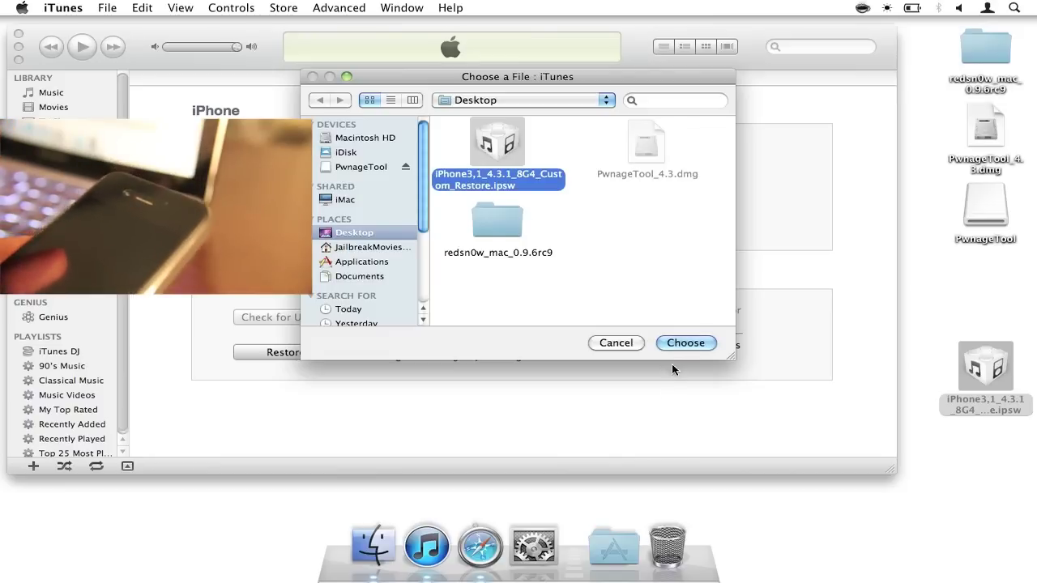
pyautogui.click(684, 344)
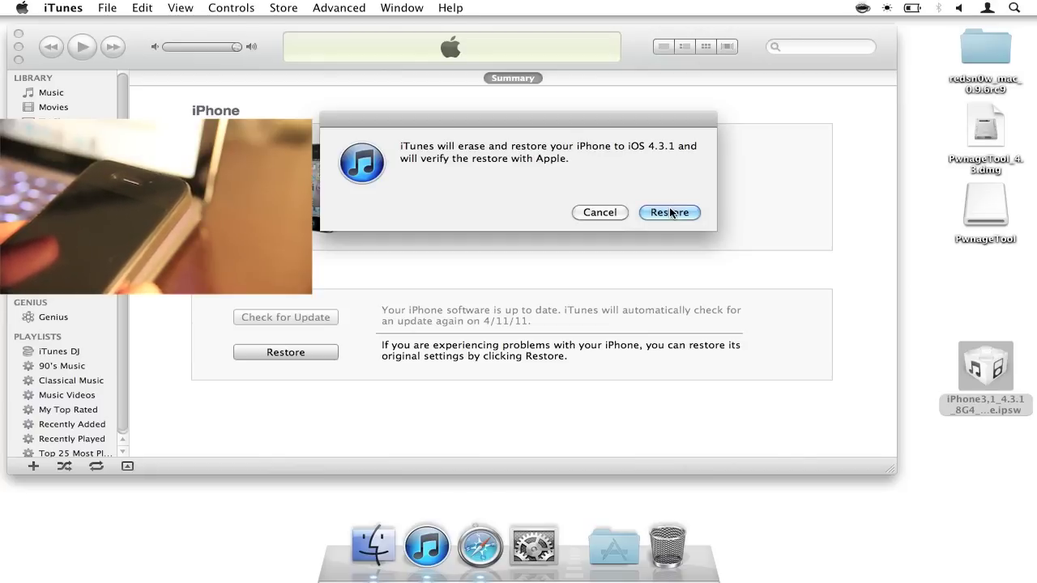
pyautogui.click(670, 214)
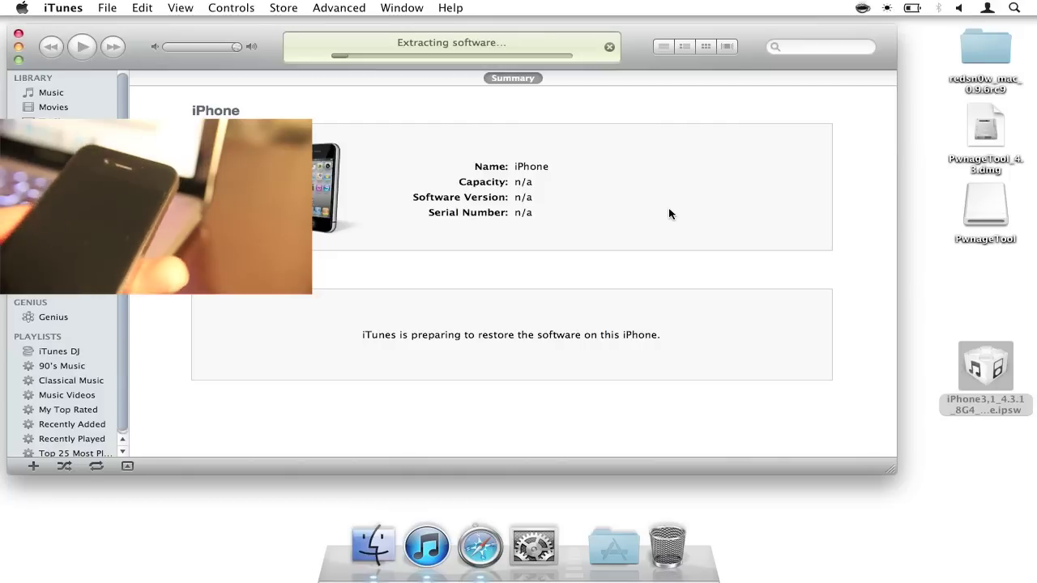